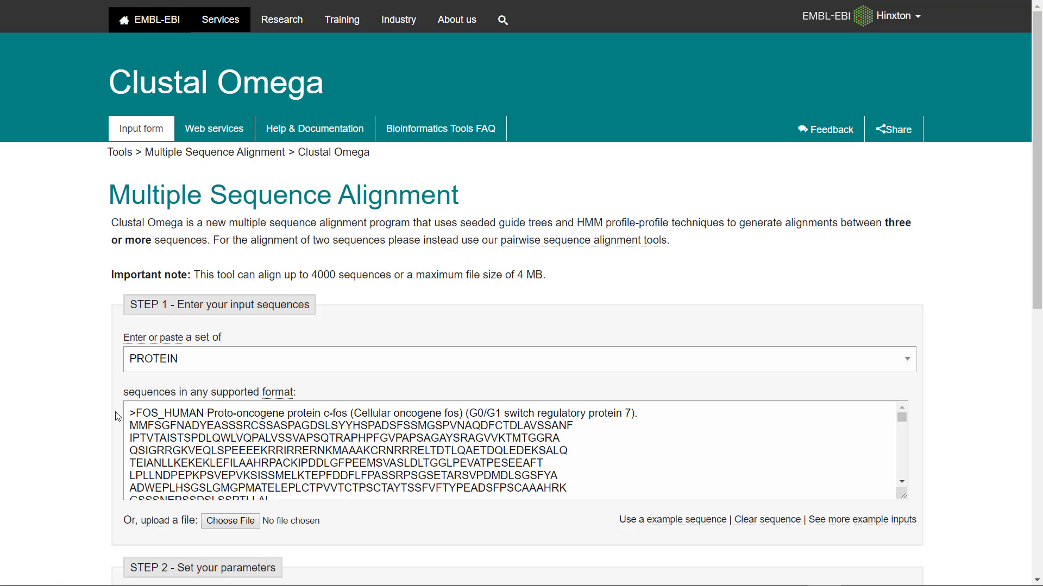
Step: Examine the FASTA header and residues of the FOS_HUMAN entry and look through all the entered c-fos protein sequences
drag(129, 414, 138, 414)
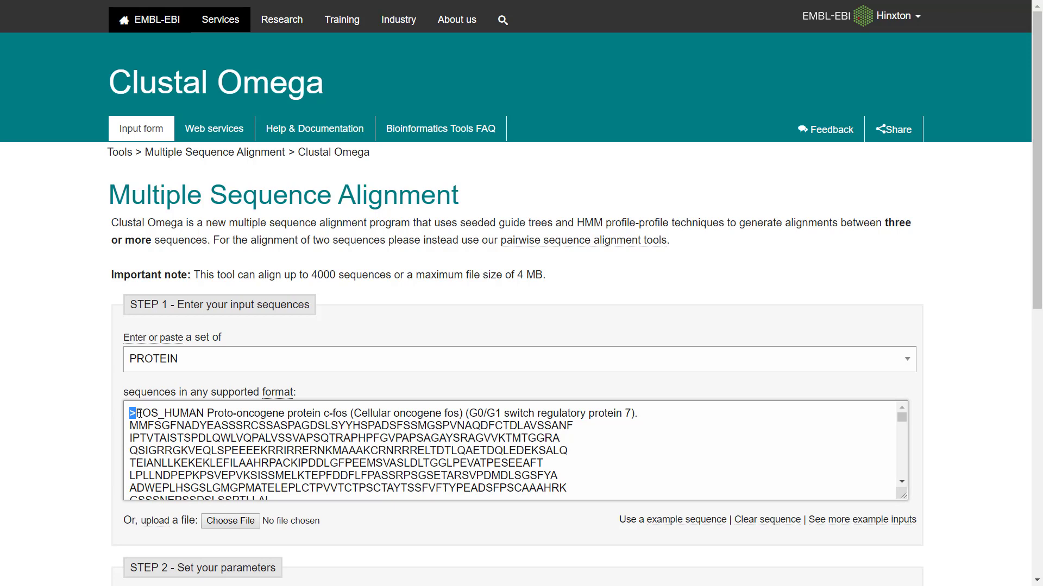
drag(139, 413, 272, 416)
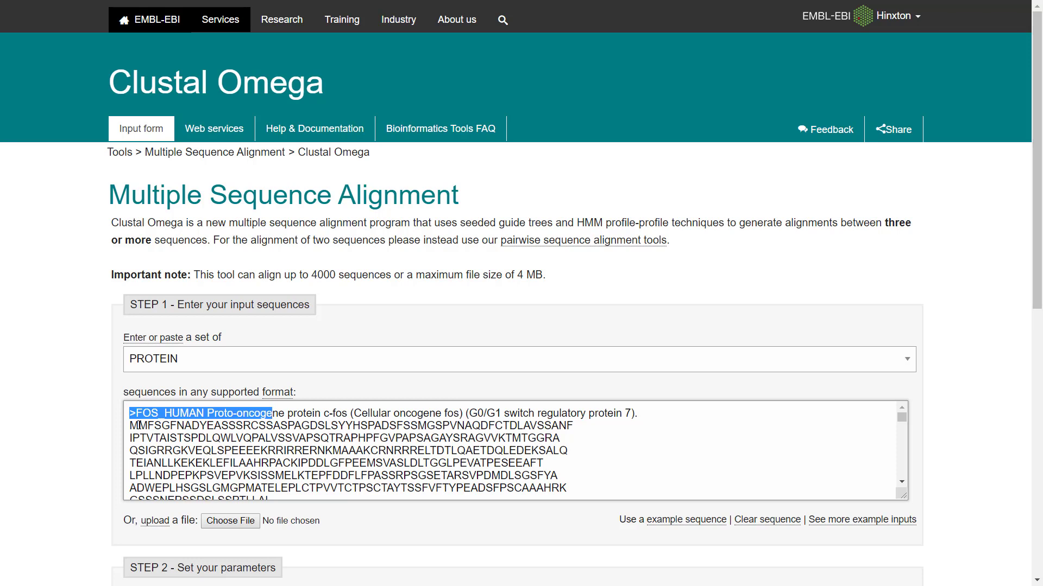
drag(130, 425, 146, 472)
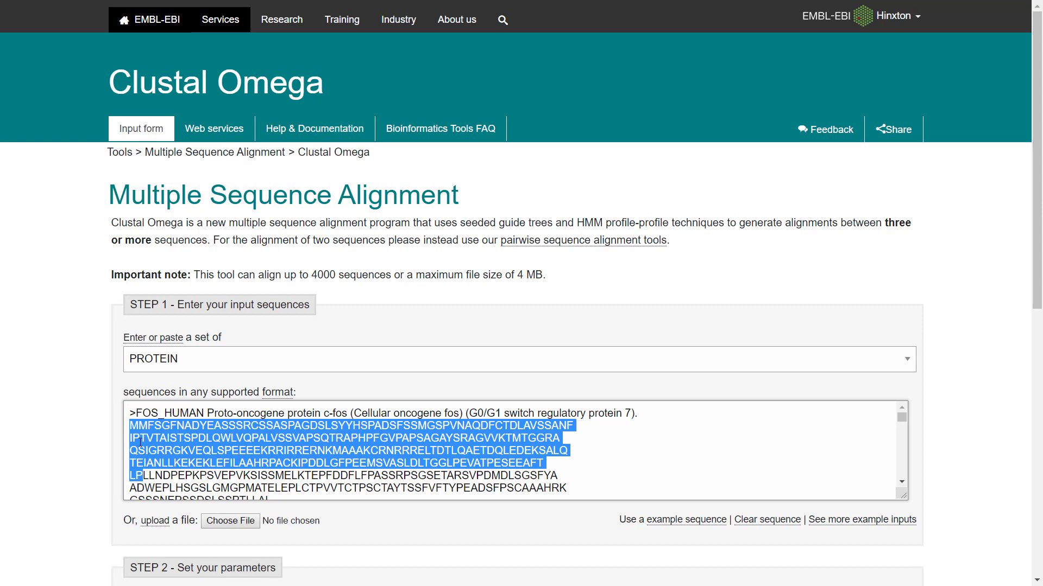
click(137, 413)
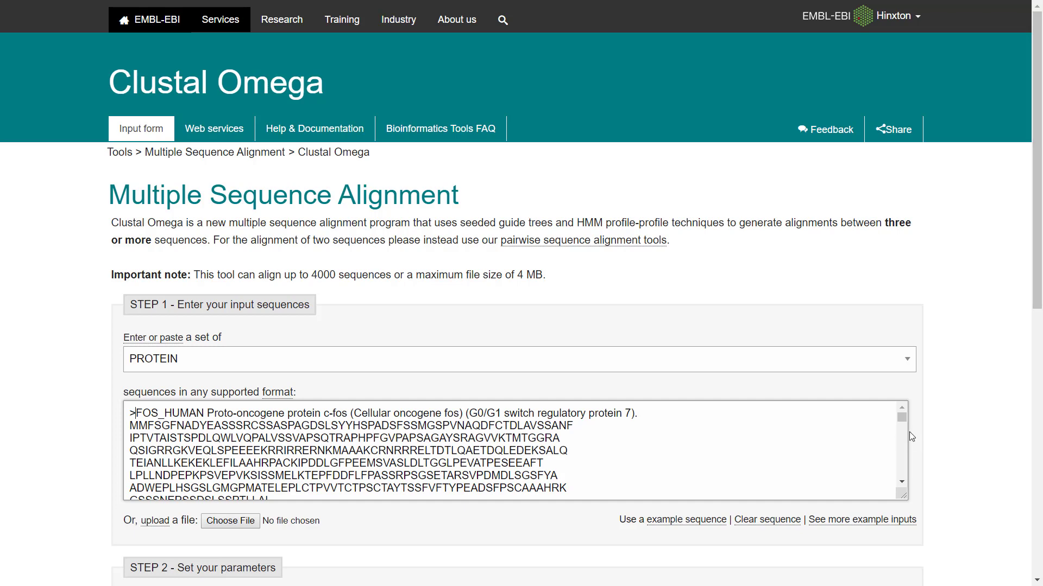
drag(905, 417, 913, 476)
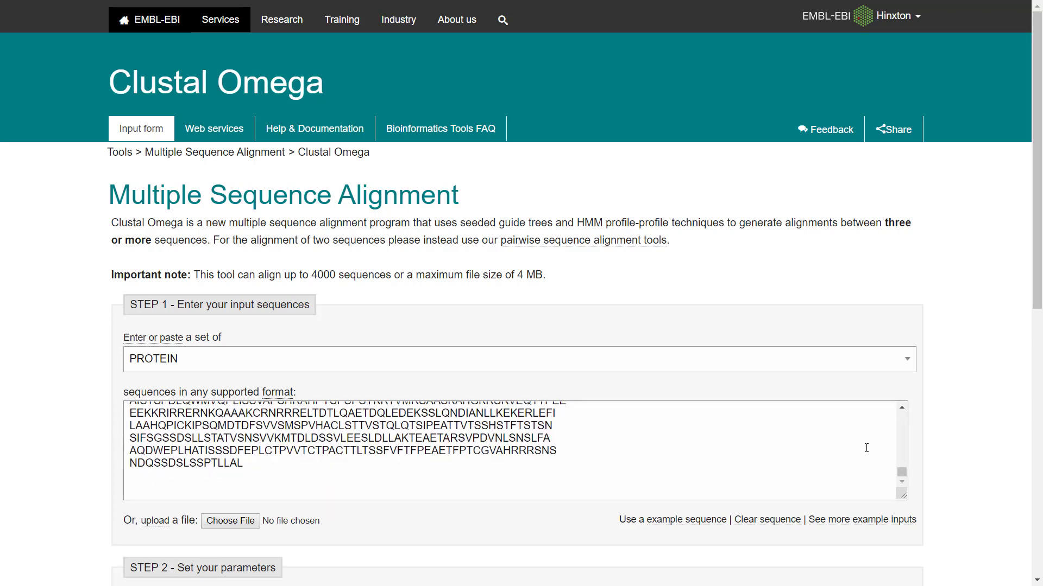
scroll(777, 426, up, 3)
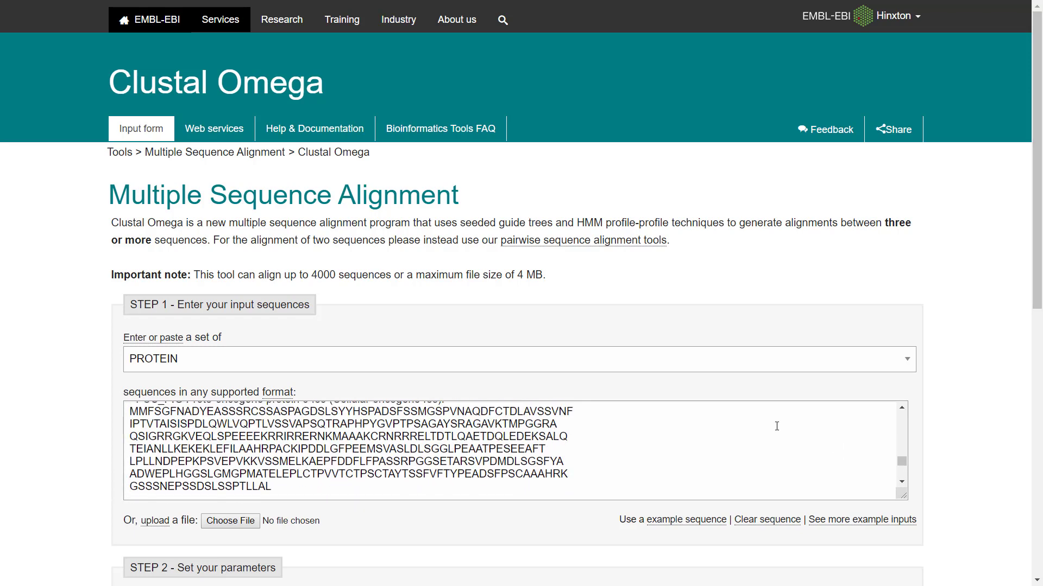
scroll(776, 426, up, 10)
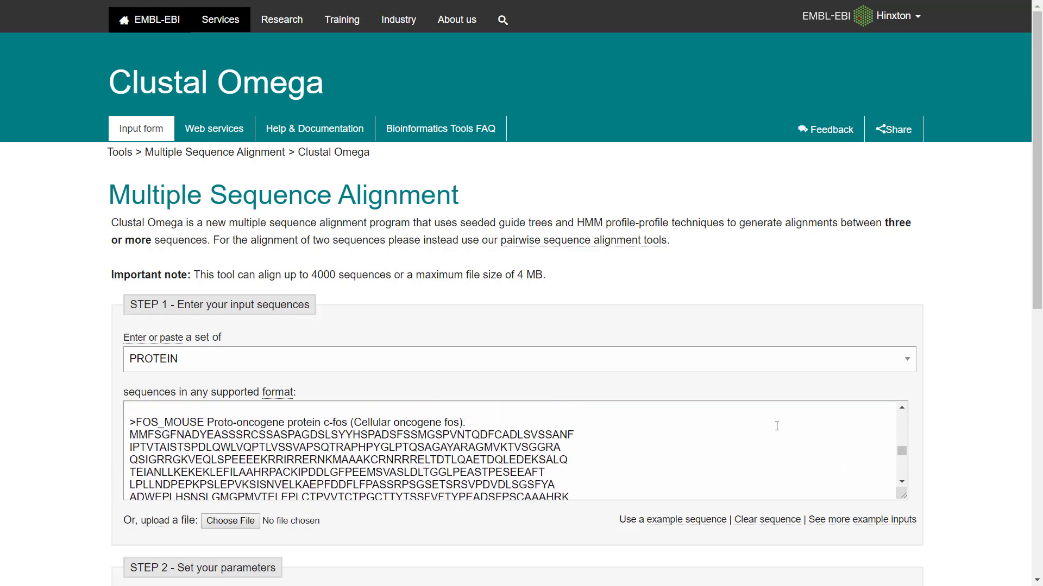
scroll(776, 426, up, 6)
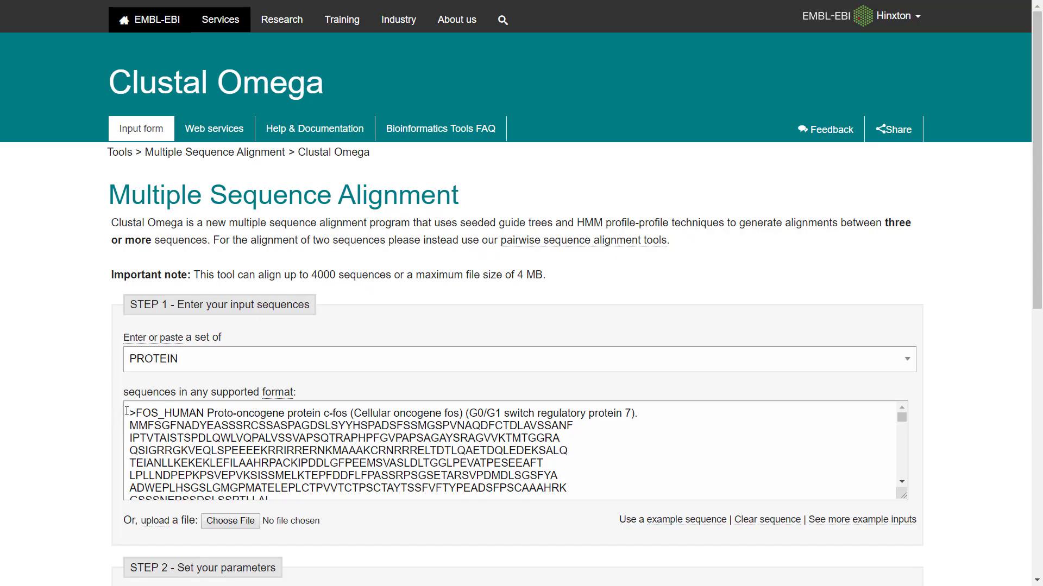
Step: Check the sequence names in the FASTA header lines, such as FOS_HUMAN and FOS_CHICKEN
drag(136, 414, 203, 416)
scroll(205, 429, down, 1)
scroll(207, 440, up, 1)
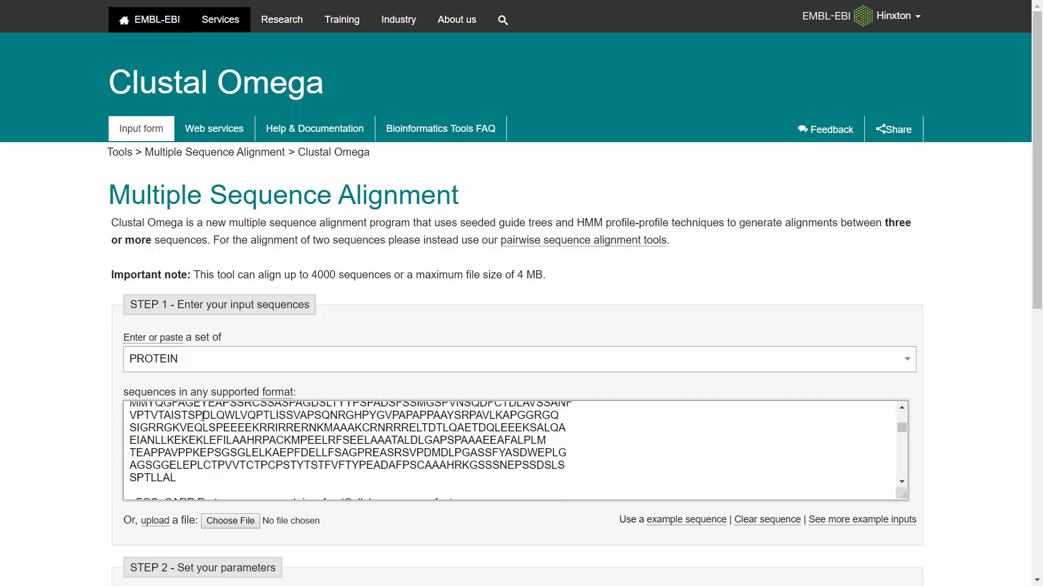
scroll(208, 451, down, 2)
drag(213, 458, 136, 457)
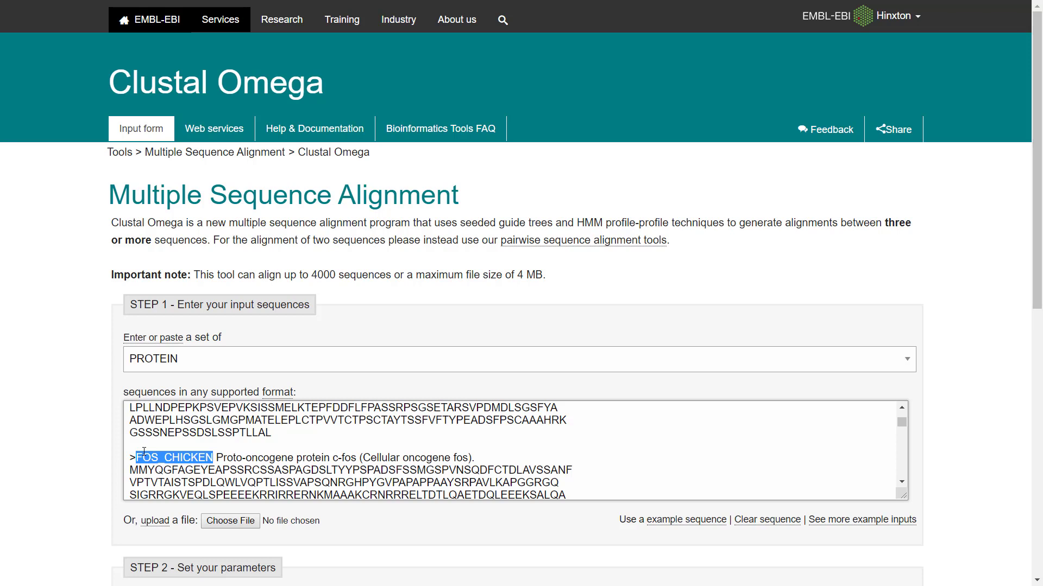
Step: Choose PROTEIN as the sequence type and ClustalW with character counts as the output format
click(148, 369)
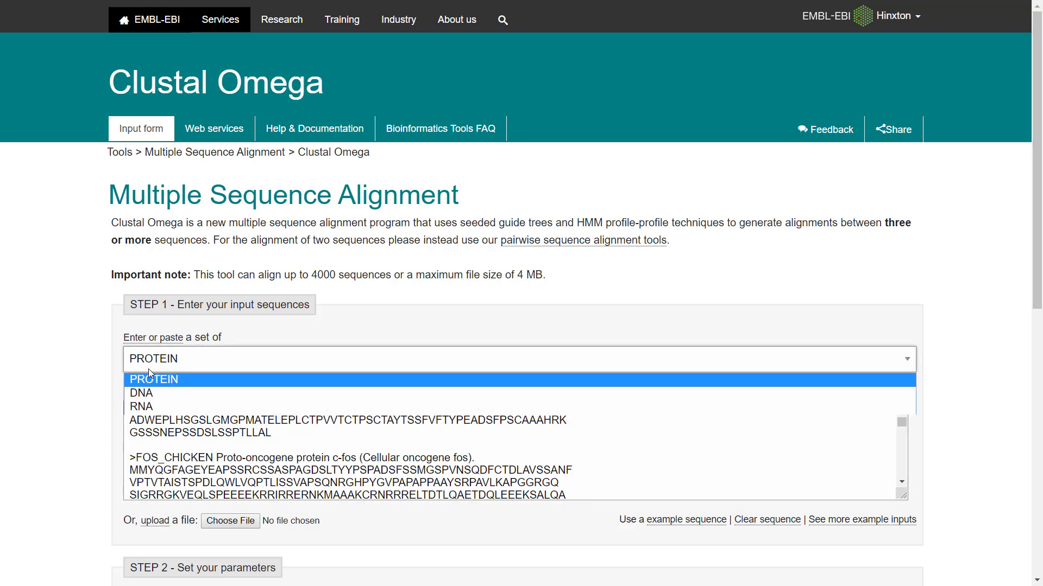
click(150, 372)
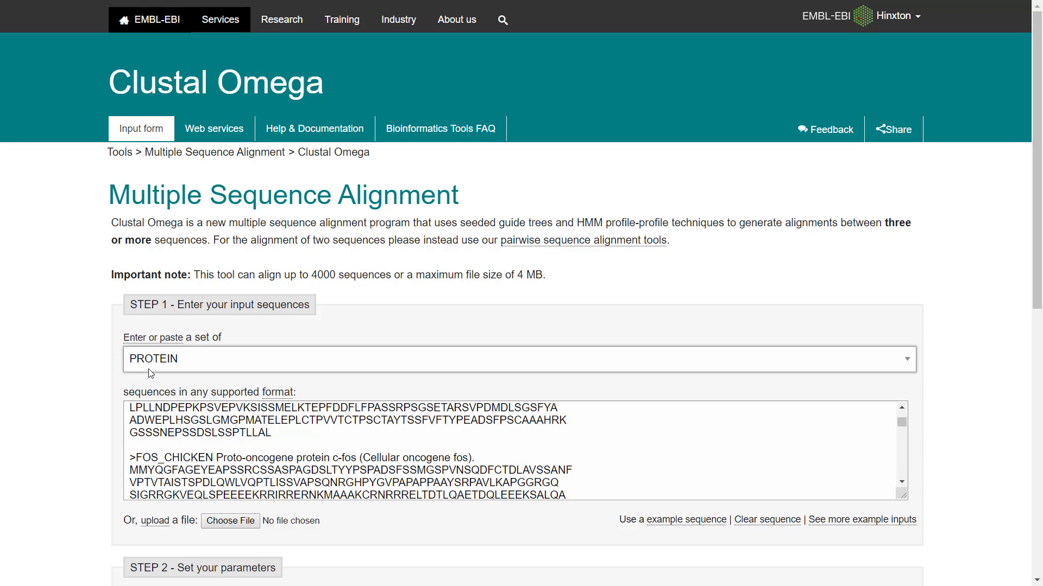
scroll(151, 372, down, 3)
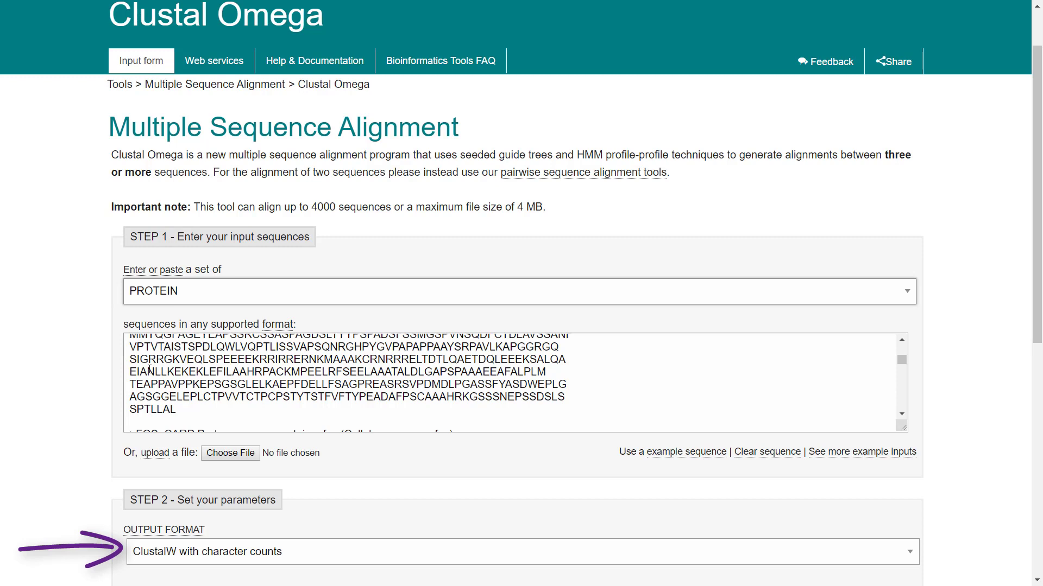
click(203, 555)
click(203, 558)
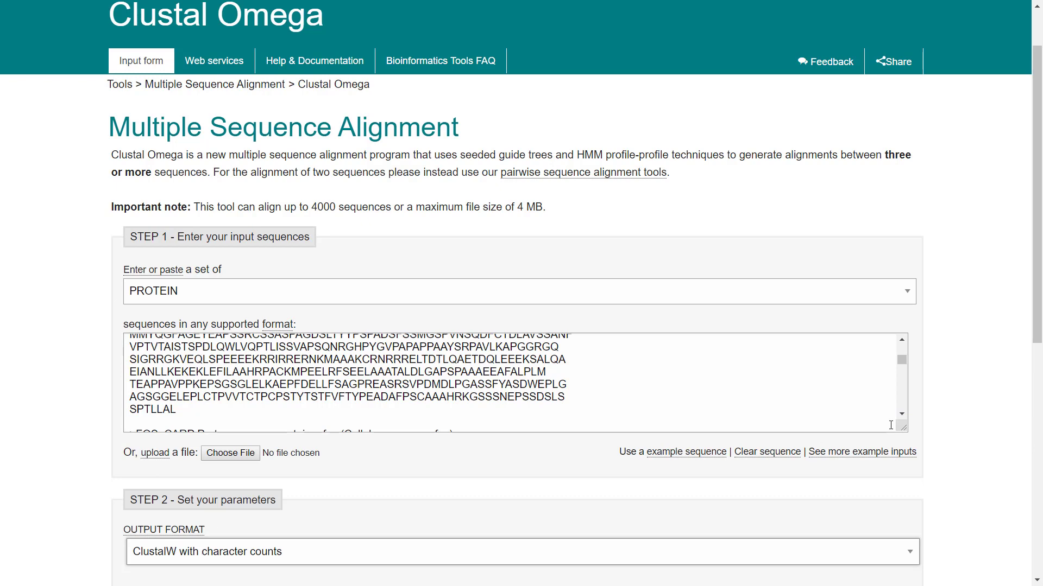
Step: Submit the alignment job for the entered c-fos protein sequences
scroll(761, 402, down, 5)
scroll(1029, 357, down, 3)
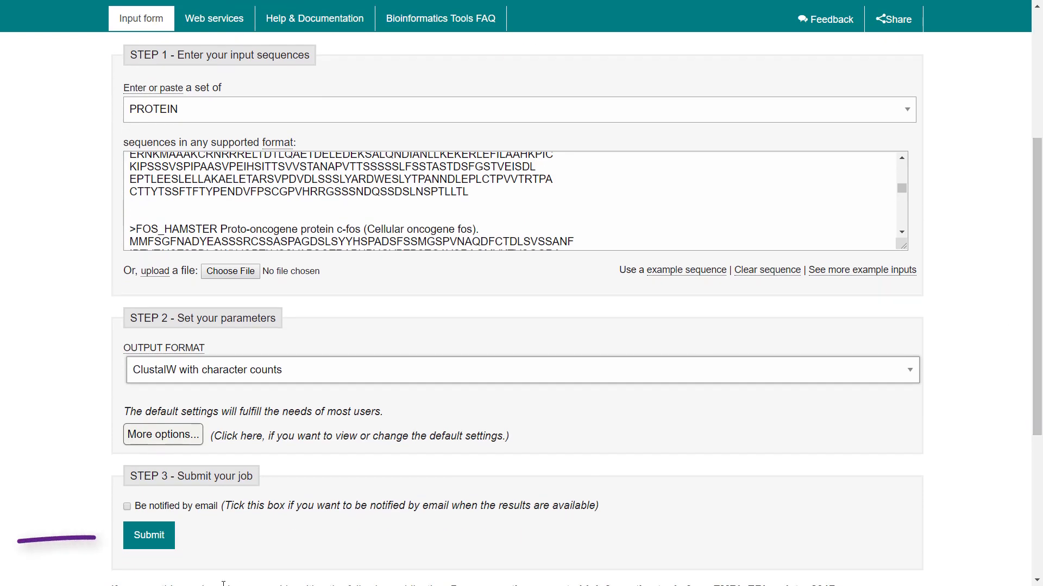
click(130, 533)
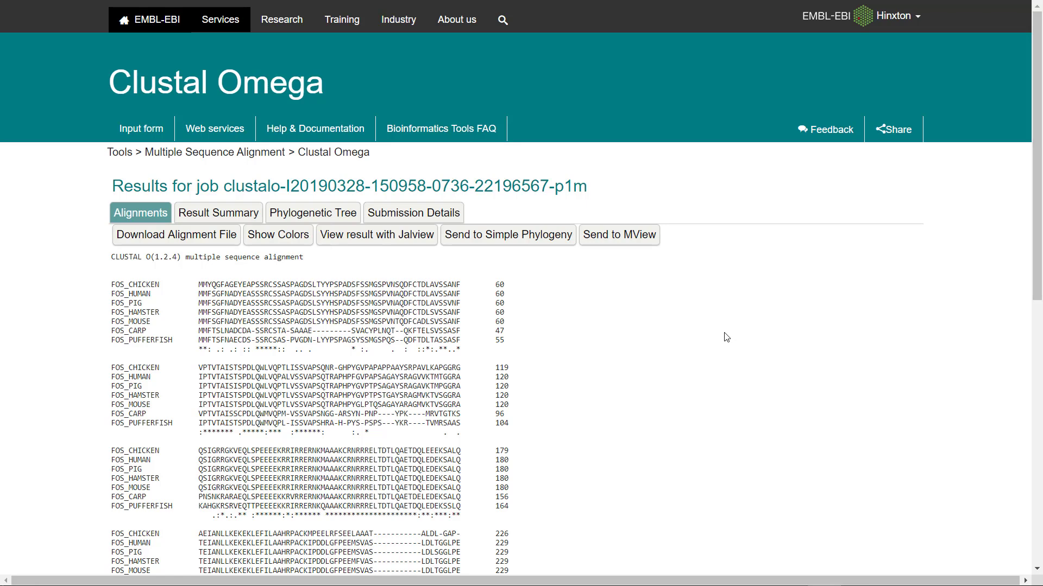
Step: Examine the full c-fos alignment from the first to the last block, including gaps and conservation symbols
scroll(726, 337, down, 5)
scroll(726, 337, down, 5)
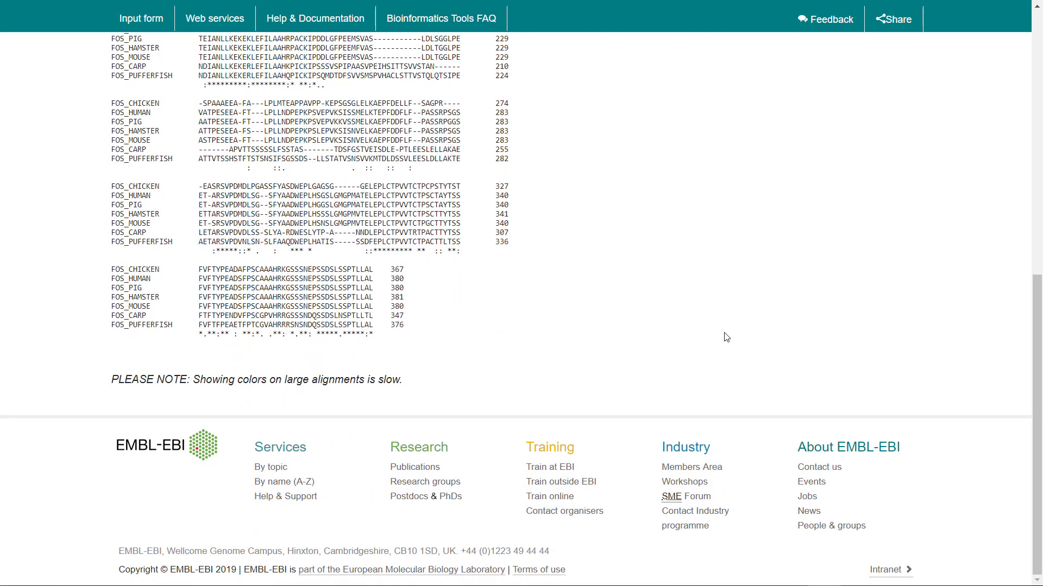
scroll(727, 337, up, 10)
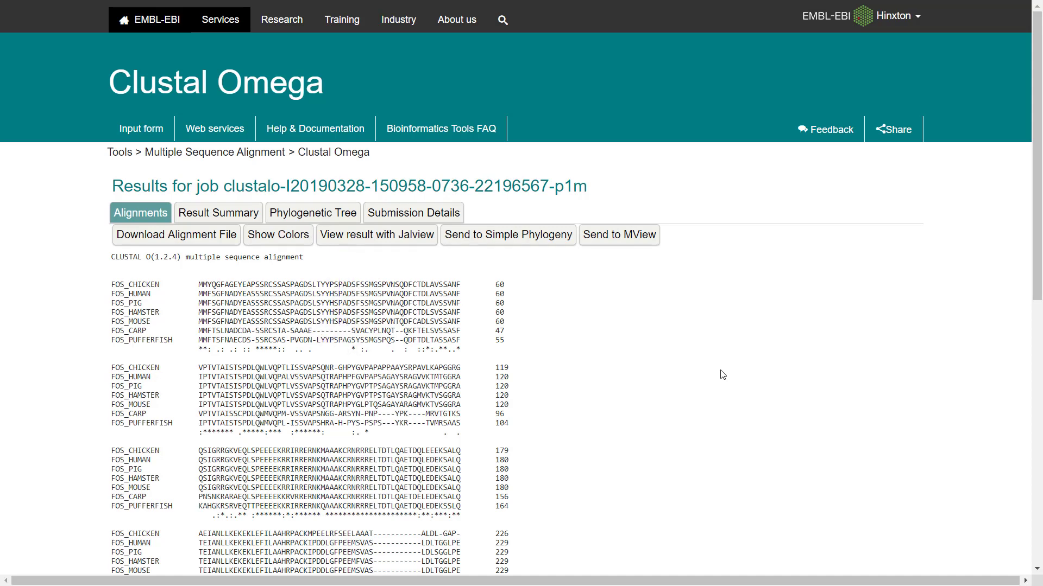
scroll(722, 375, down, 10)
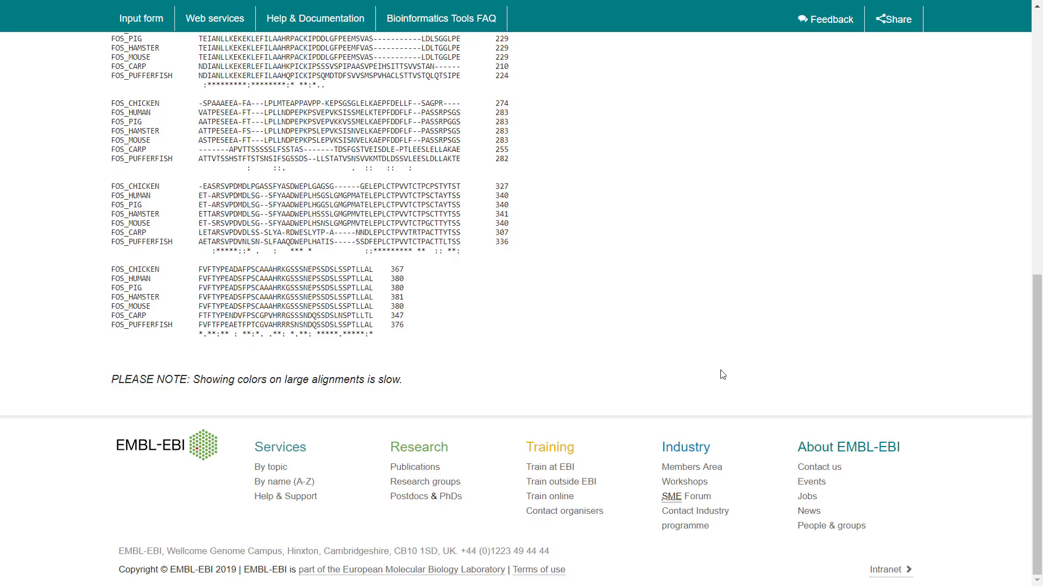
scroll(723, 375, up, 8)
scroll(722, 375, up, 3)
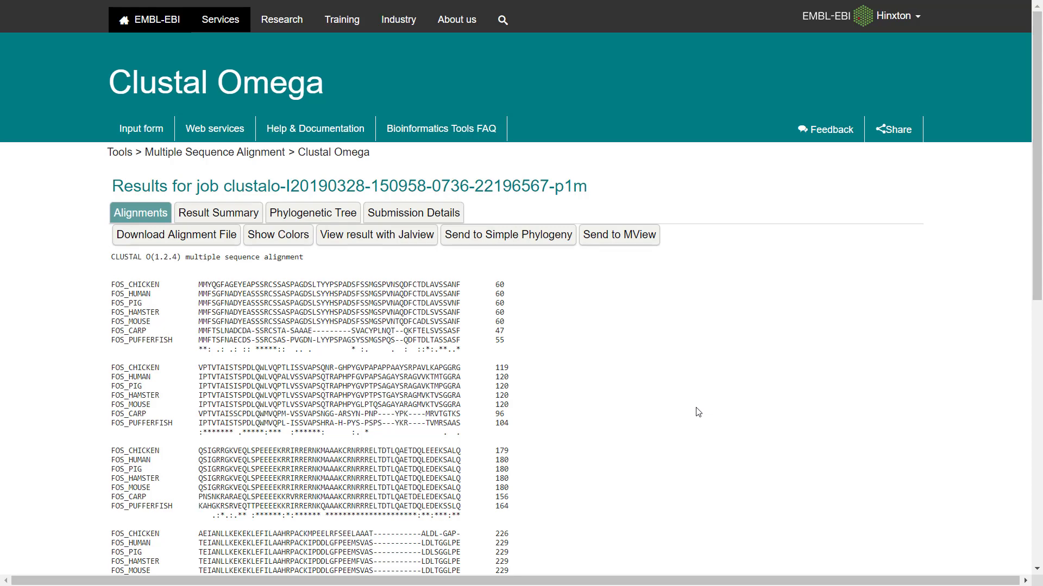
Step: Show the residue colors in the c-fos alignment to view them, and hide them again
scroll(698, 412, down, 1)
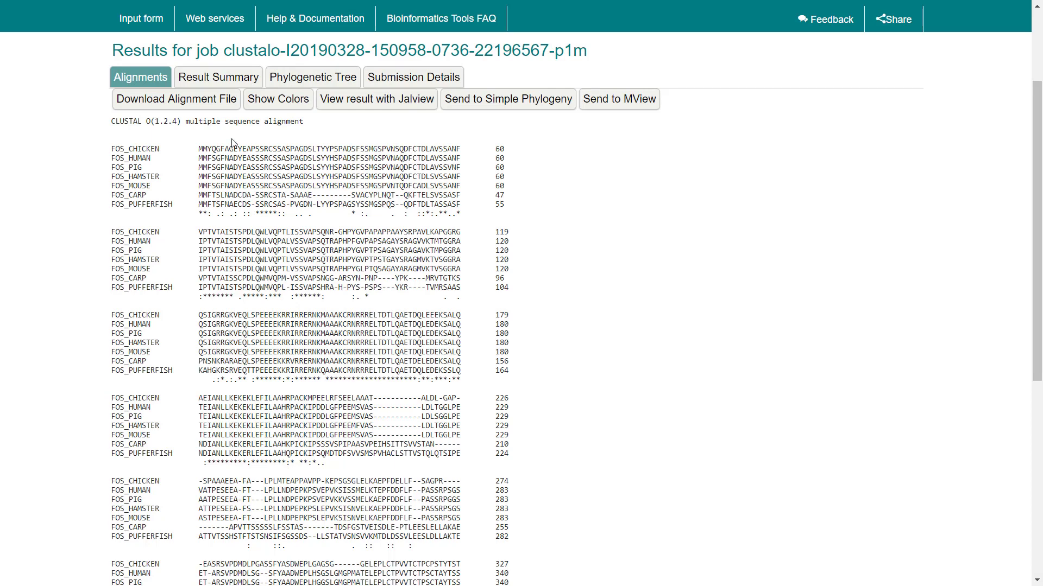
click(268, 110)
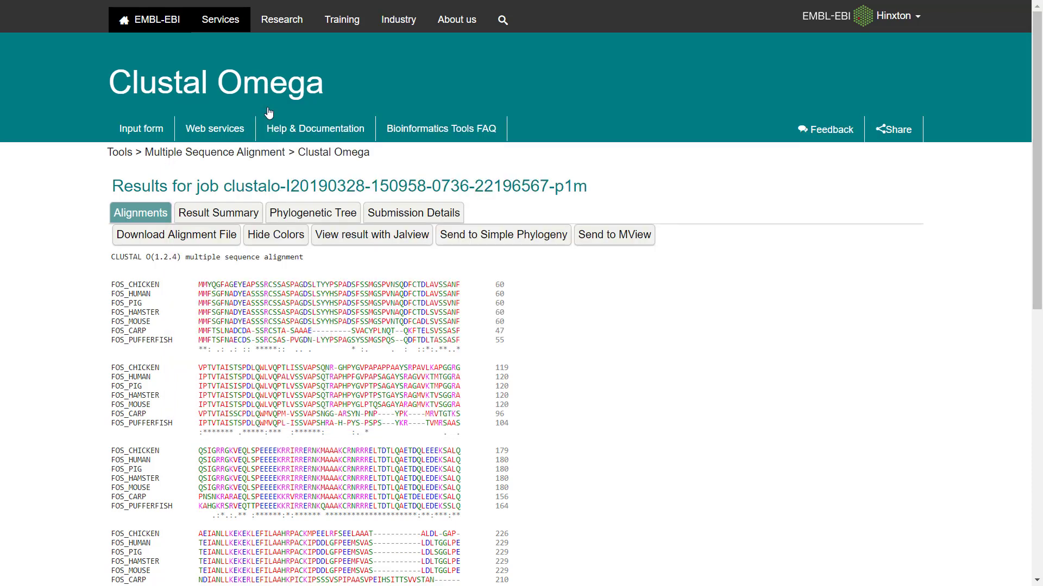
click(276, 234)
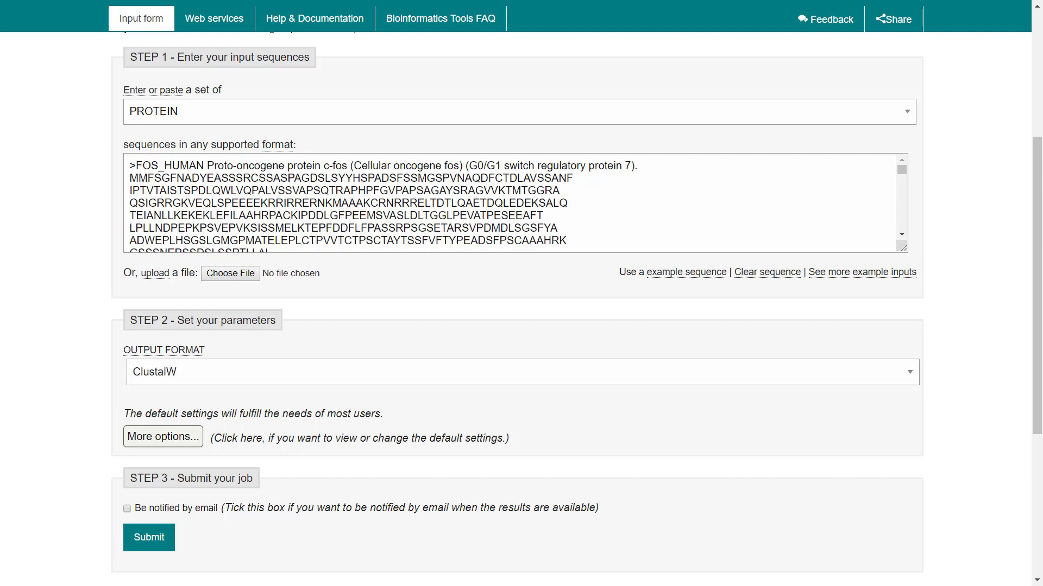
Step: Submit the c-fos alignment job with ClustalW as output format and copy all blocks of the resulting alignment
click(154, 539)
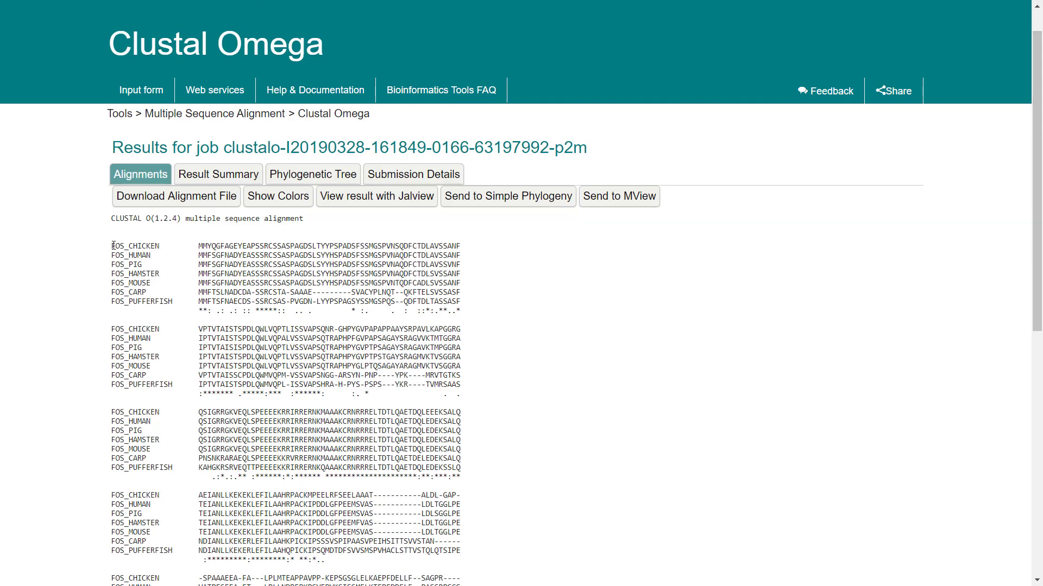
drag(112, 246, 405, 336)
right_click(375, 308)
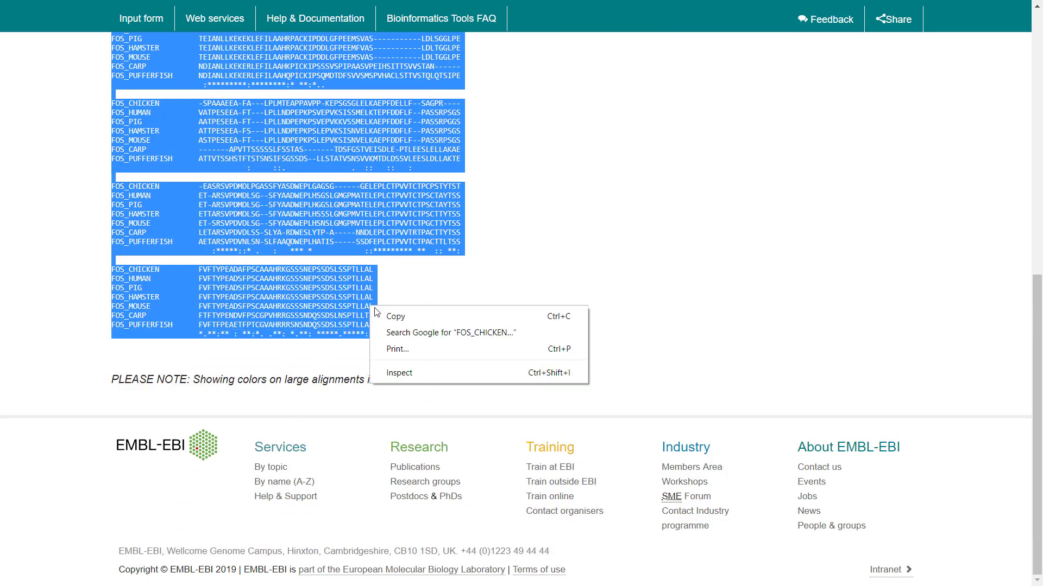
click(383, 317)
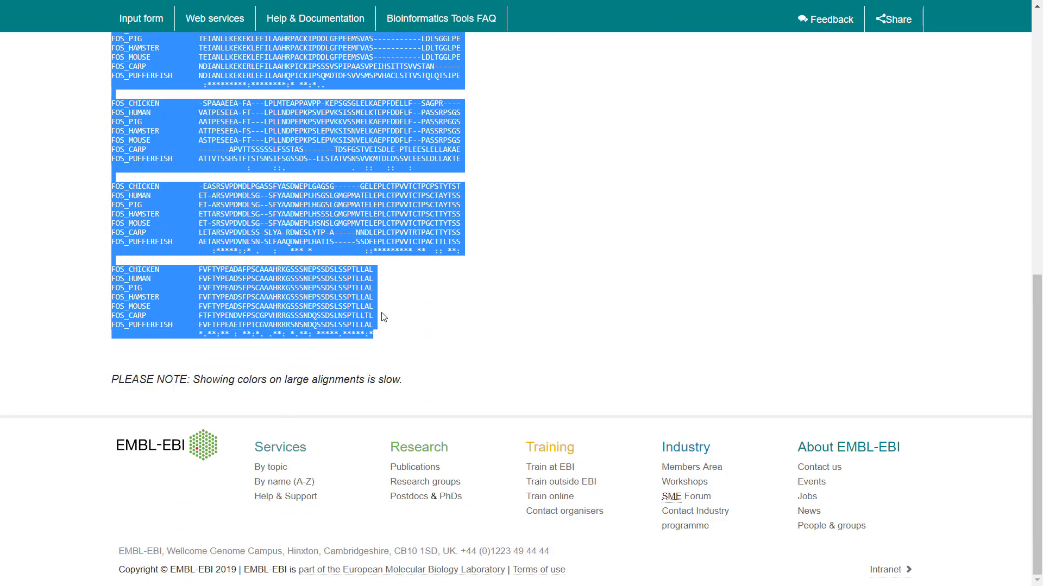
Step: Switch to WebLogo, paste the copied ClustalW alignment as the multiple sequence alignment, and create the sequence logo
key(ctrl+Tab)
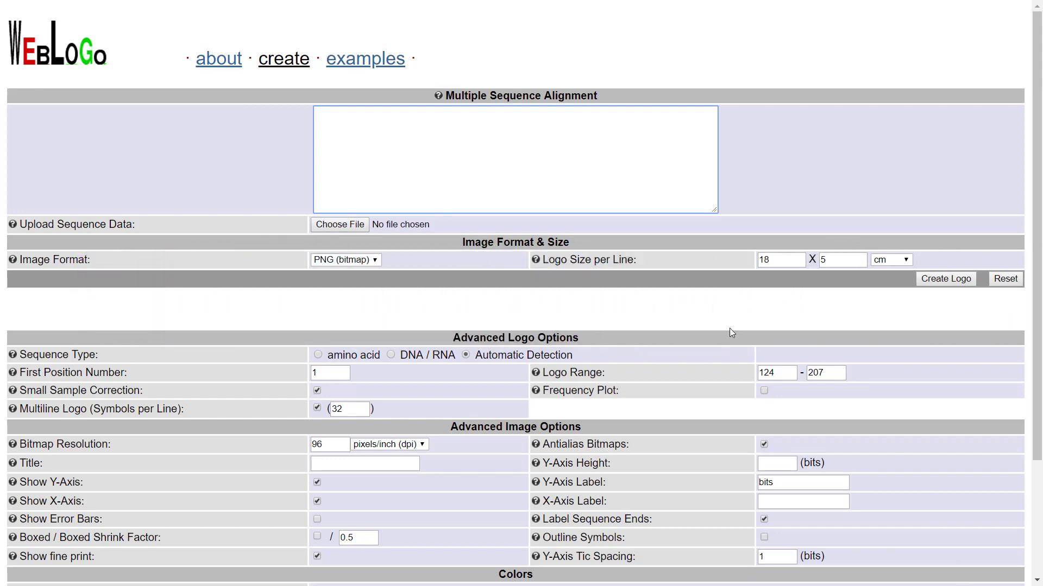
right_click(445, 133)
click(478, 242)
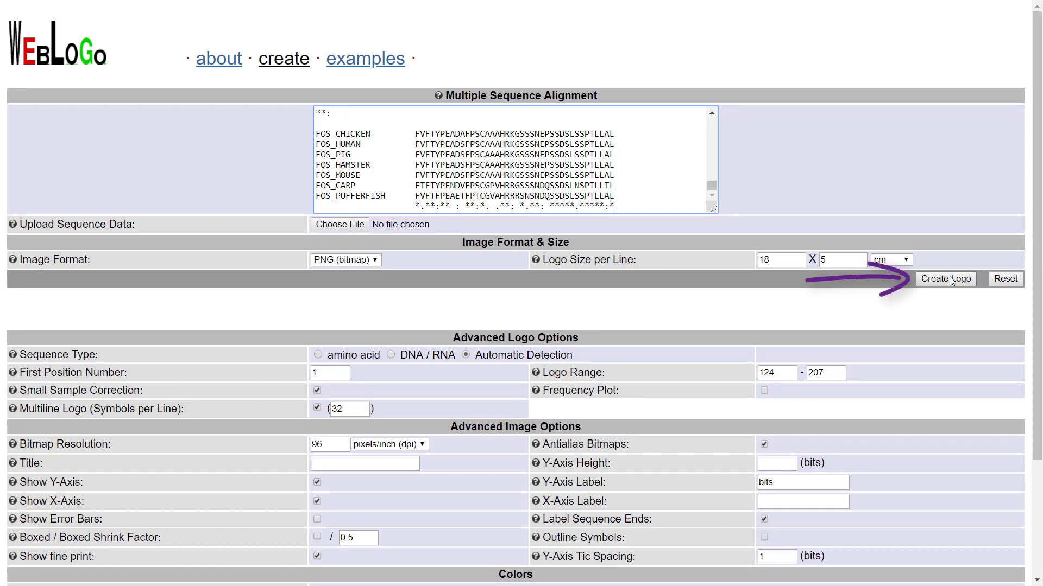
click(946, 279)
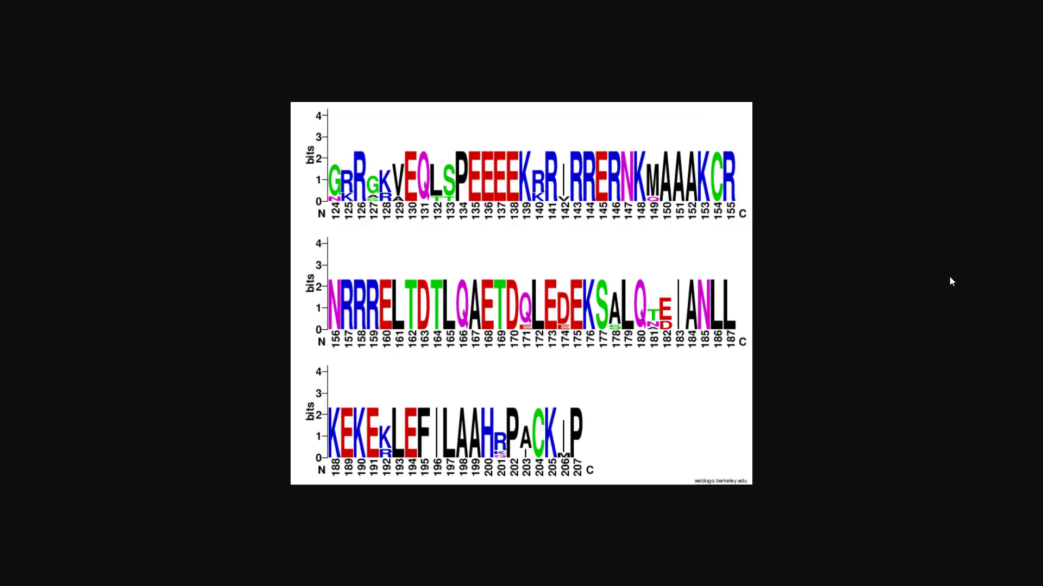